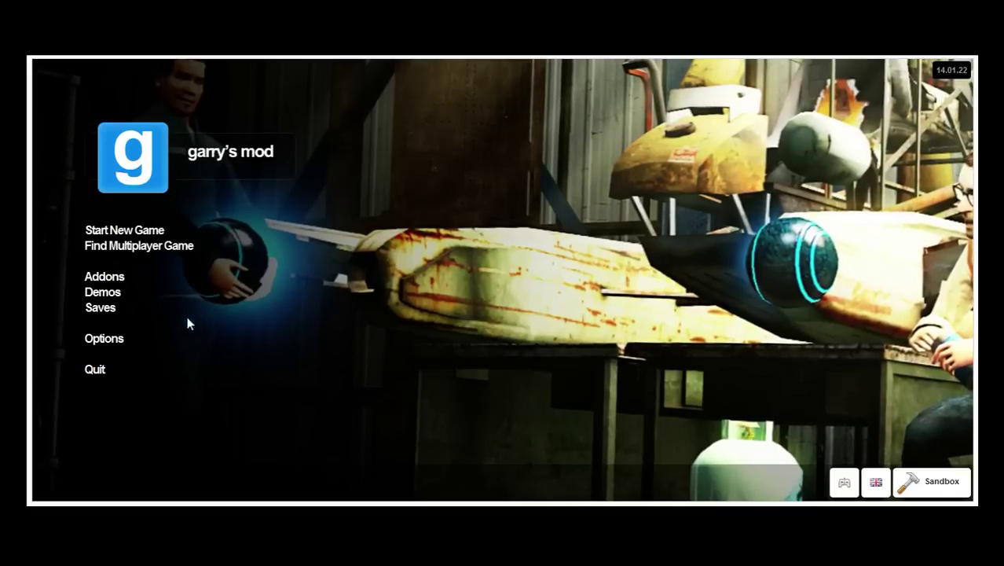
Choose a Garry's Mod display mode in the Video options, apply it and close Options.
{"action": "left_click", "coordinate": [114, 339]}
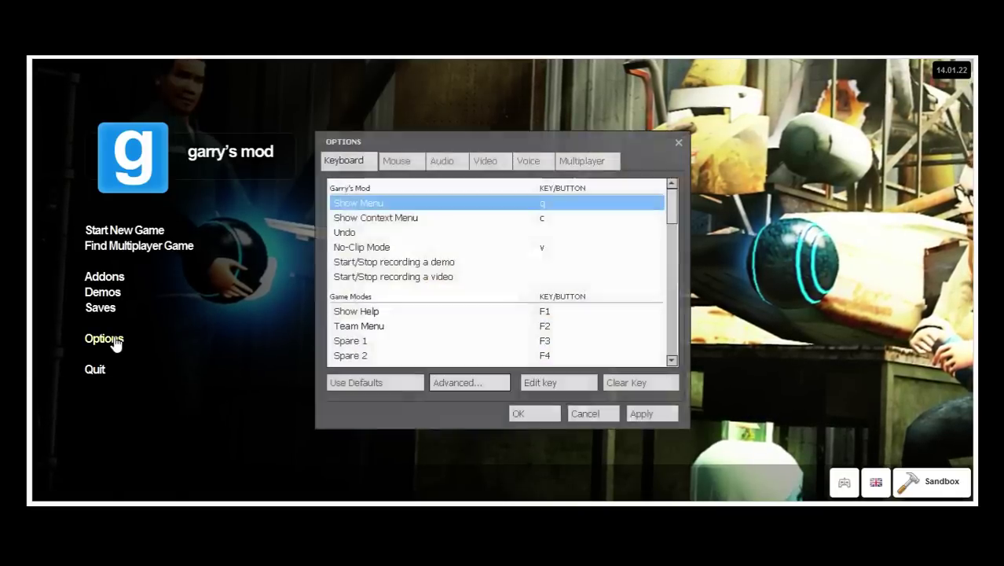
{"action": "left_click", "coordinate": [481, 162]}
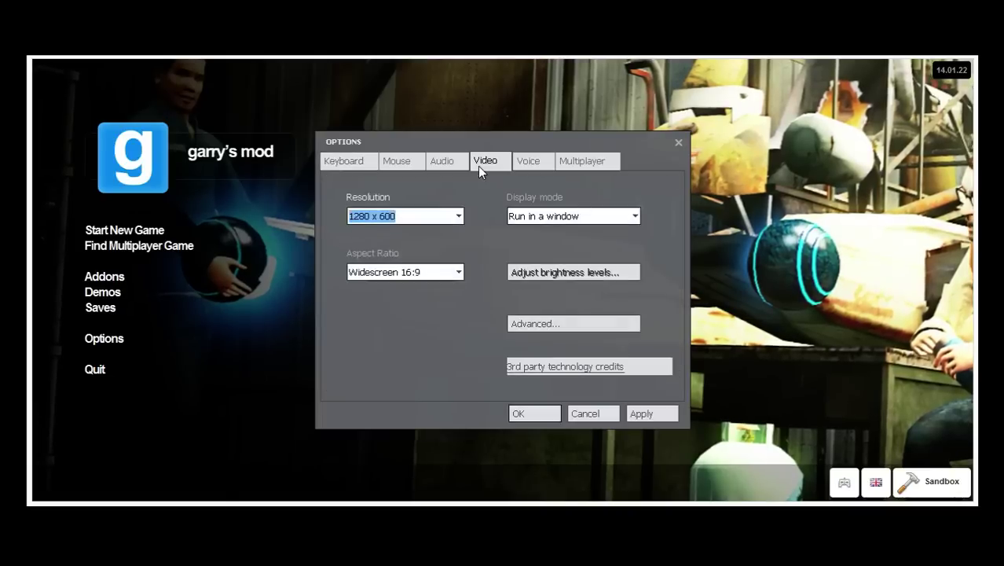
{"action": "left_click", "coordinate": [592, 218]}
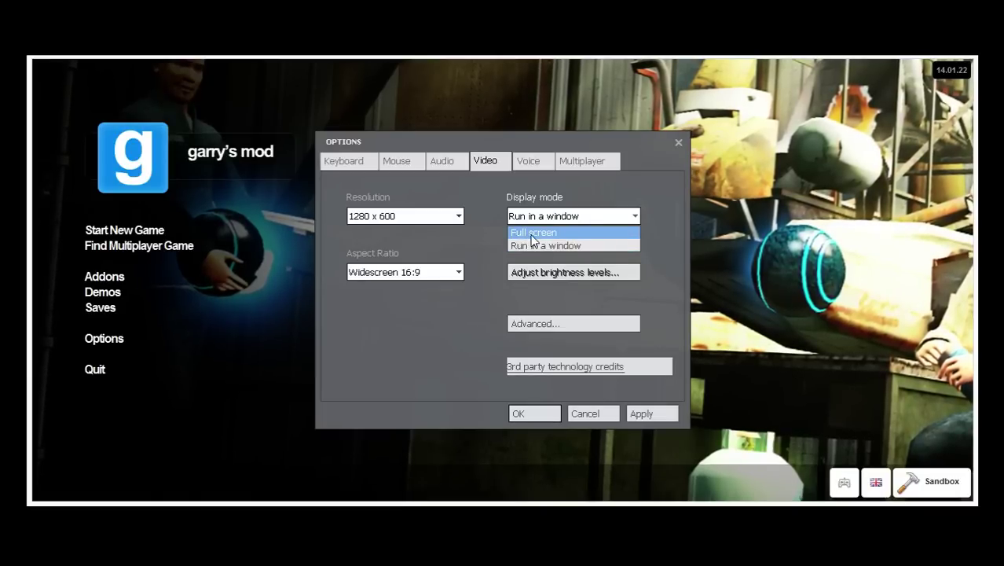
{"action": "left_click", "coordinate": [651, 415]}
{"action": "left_click", "coordinate": [534, 413]}
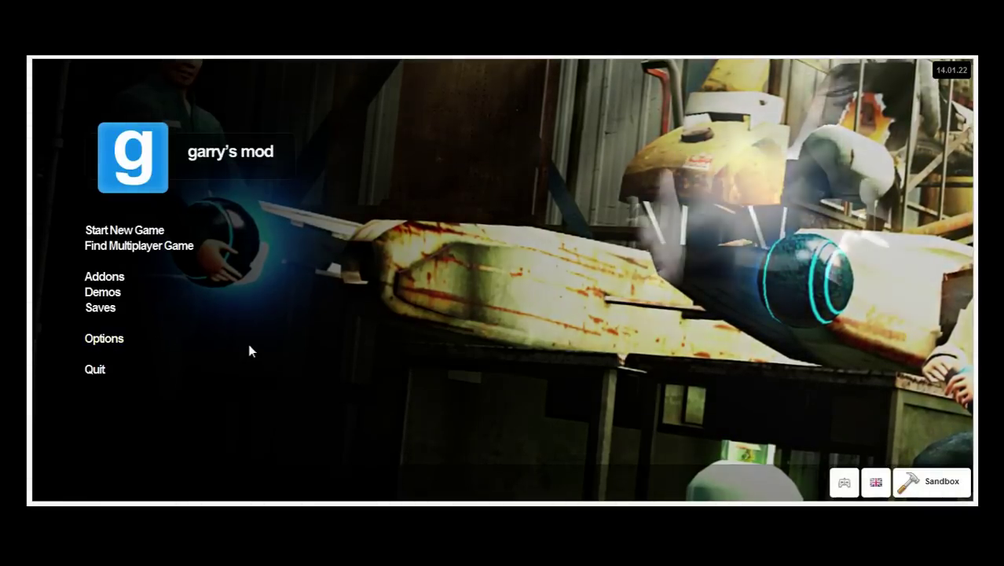
Quit Garry's Mod from its main menu to reveal the OBS window.
{"action": "left_click", "coordinate": [94, 370]}
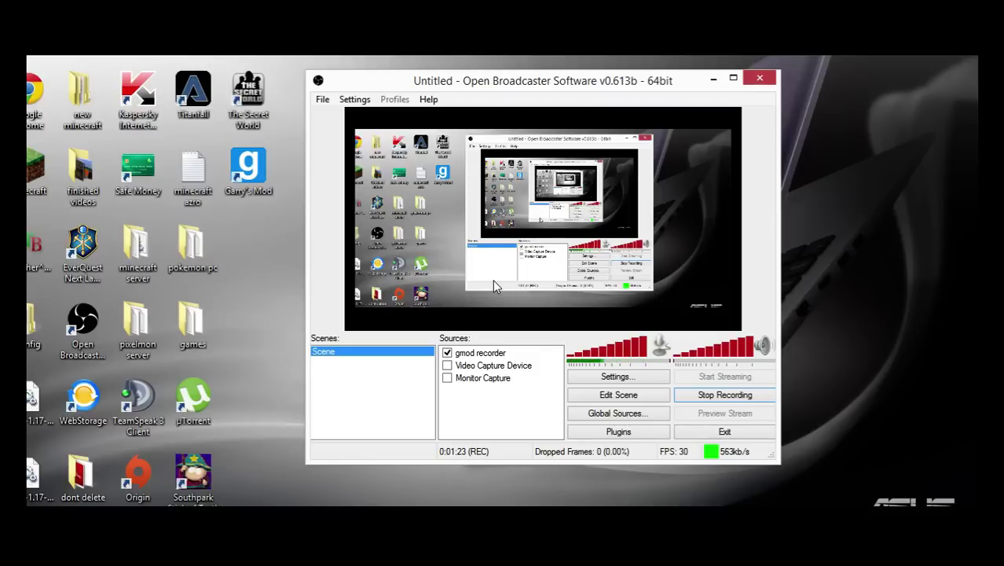
Select the gmod recorder source and bring up its context menu.
{"action": "left_click", "coordinate": [481, 358]}
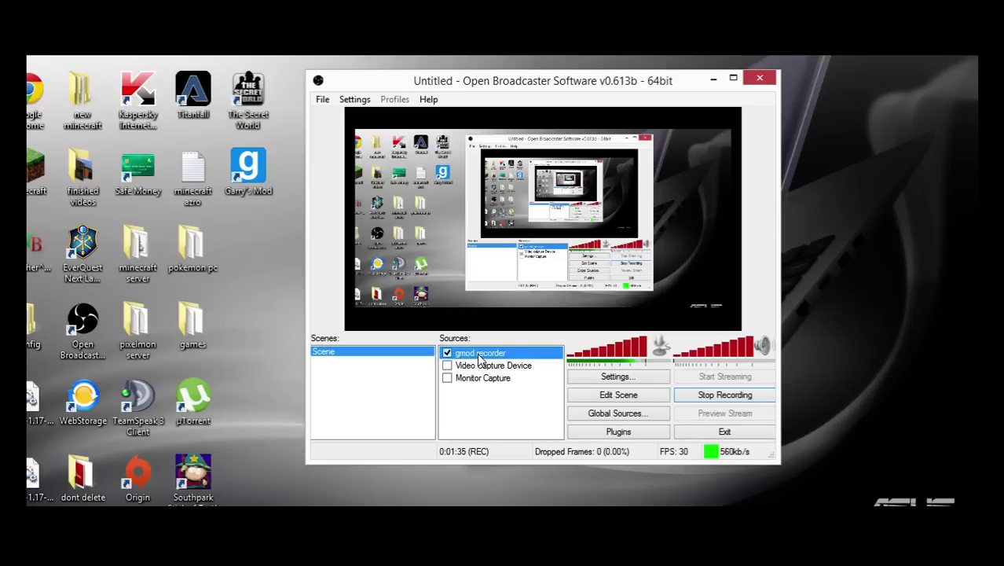
{"action": "right_click", "coordinate": [476, 353]}
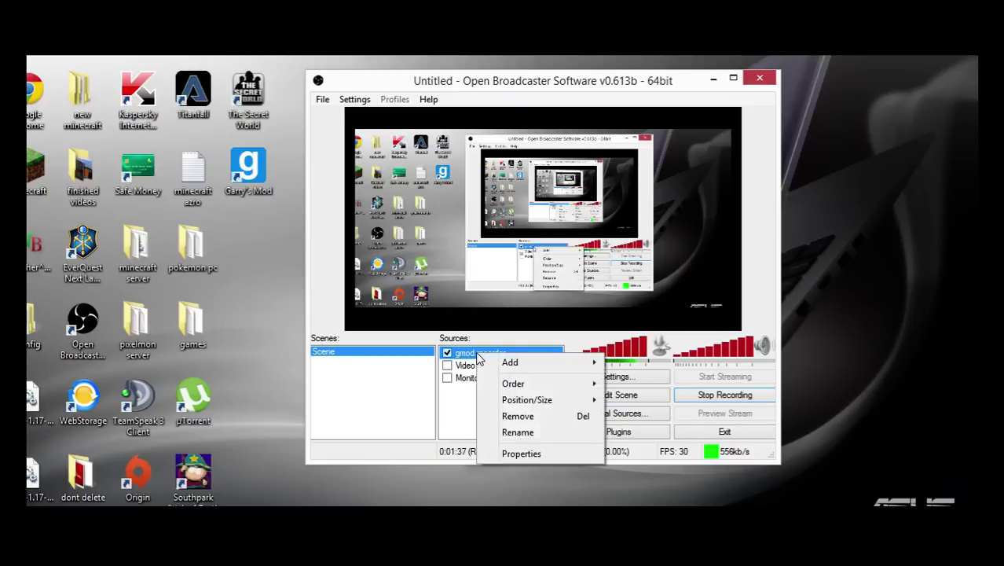
Reset the gmod recorder's Sub-Region in its Properties to the full 1366×768 screen.
{"action": "left_click", "coordinate": [520, 454]}
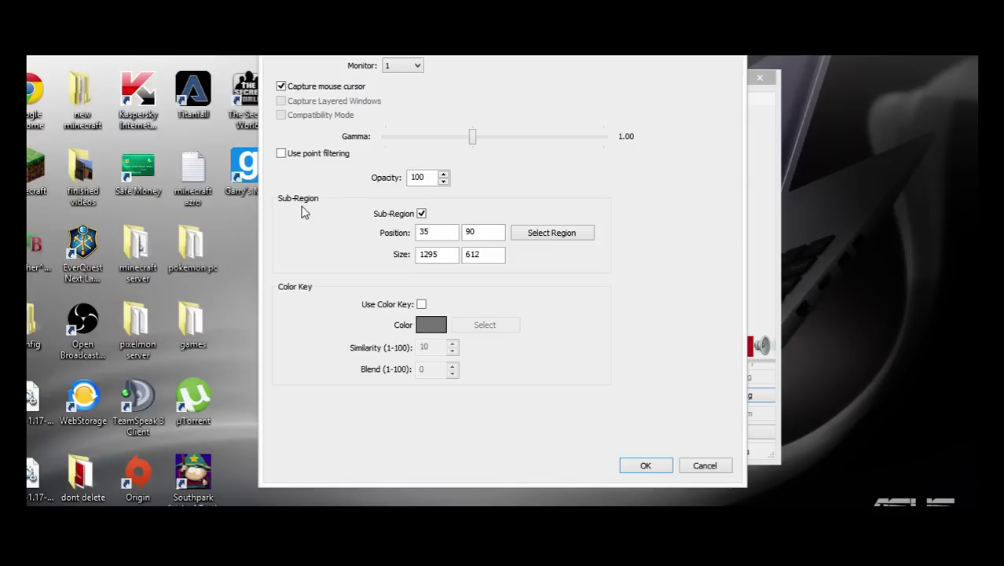
{"action": "left_click", "coordinate": [421, 214]}
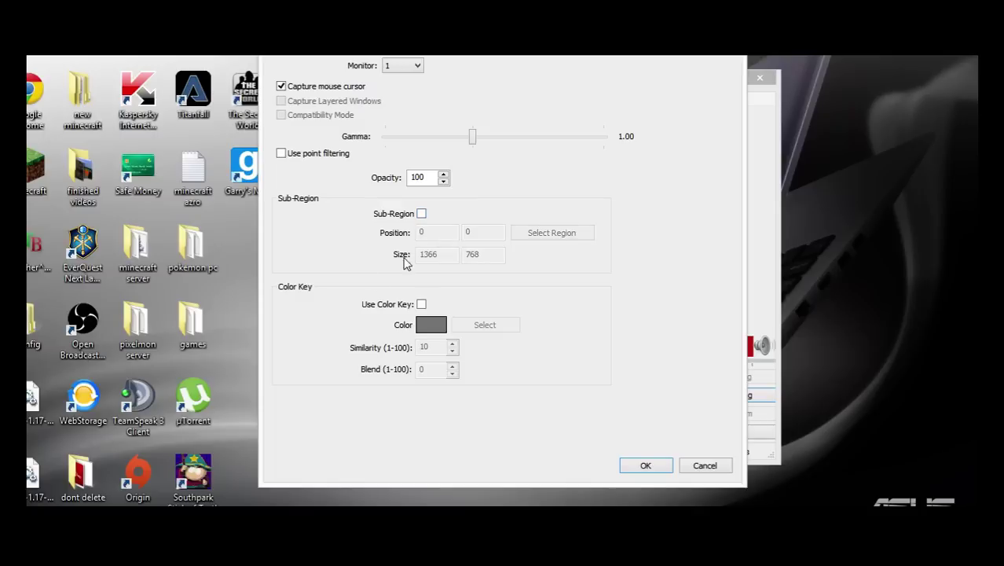
{"action": "left_click", "coordinate": [421, 214]}
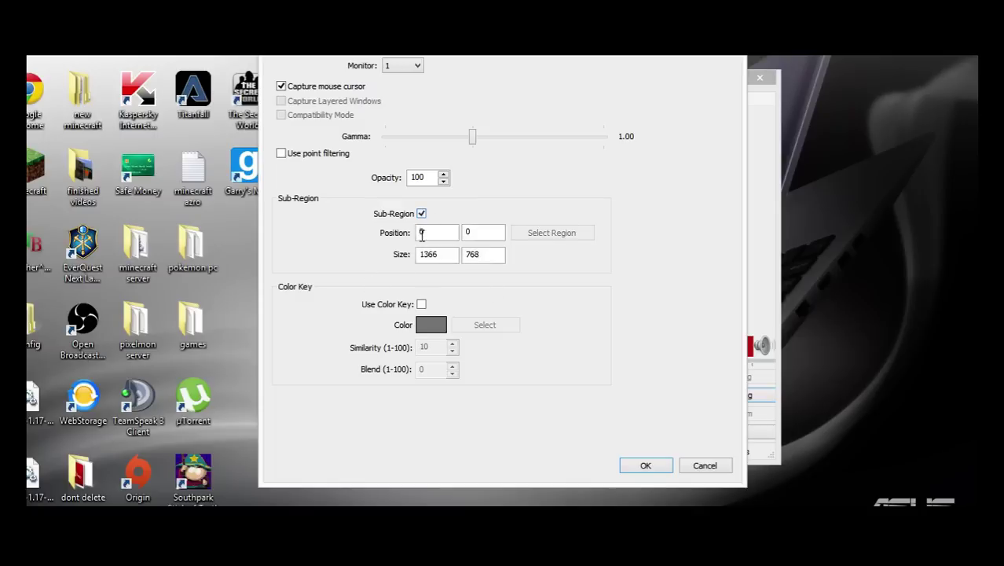
{"action": "left_click", "coordinate": [540, 236]}
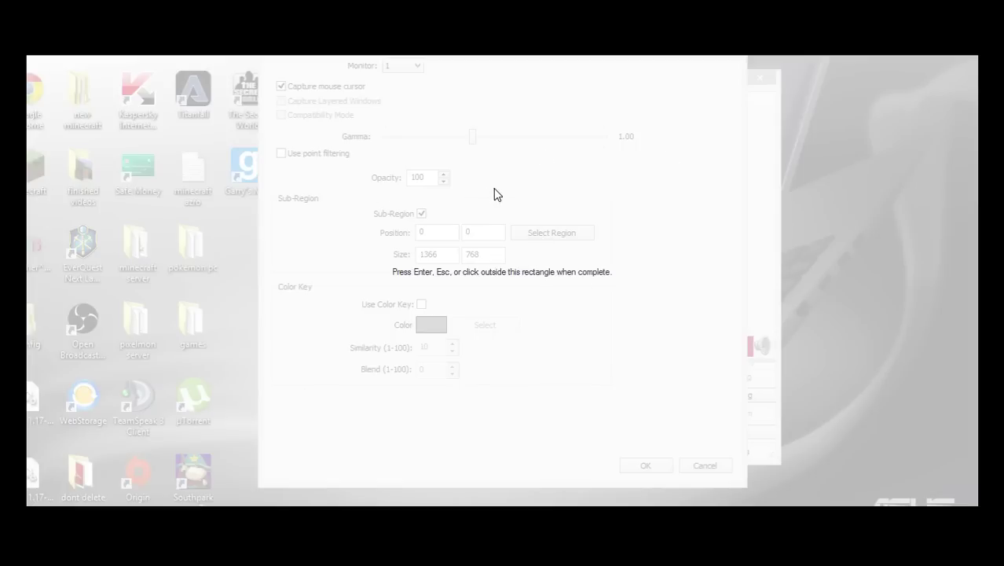
{"action": "key", "text": "Return"}
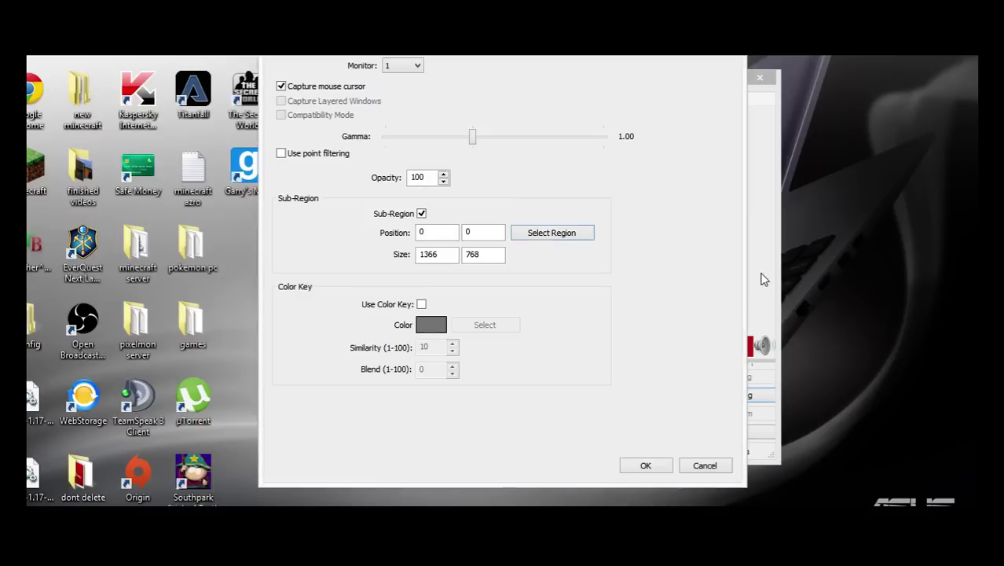
Relaunch Garry's Mod and add a new Monitor Capture source with its default name.
{"action": "left_click", "coordinate": [645, 465]}
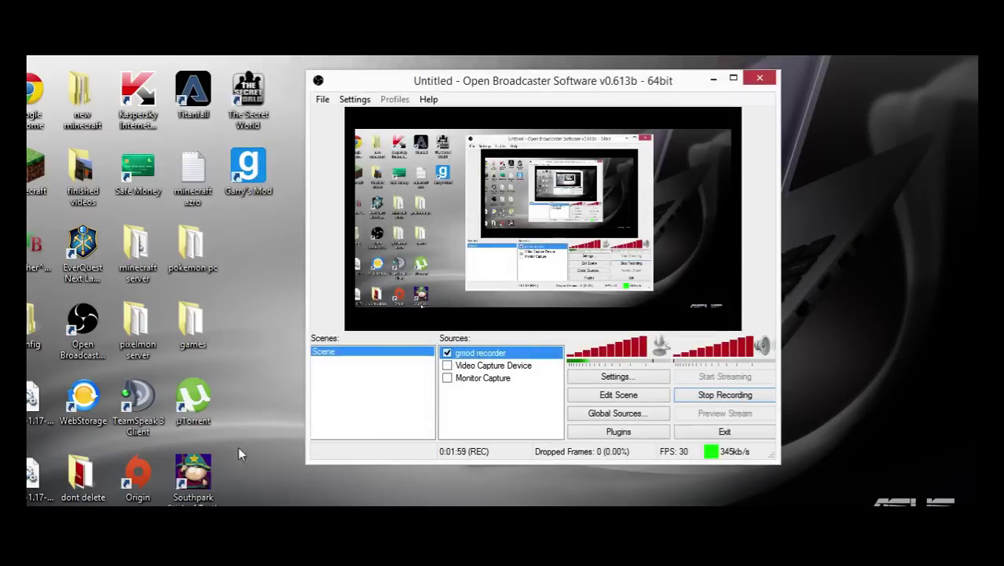
{"action": "double_click", "coordinate": [241, 176]}
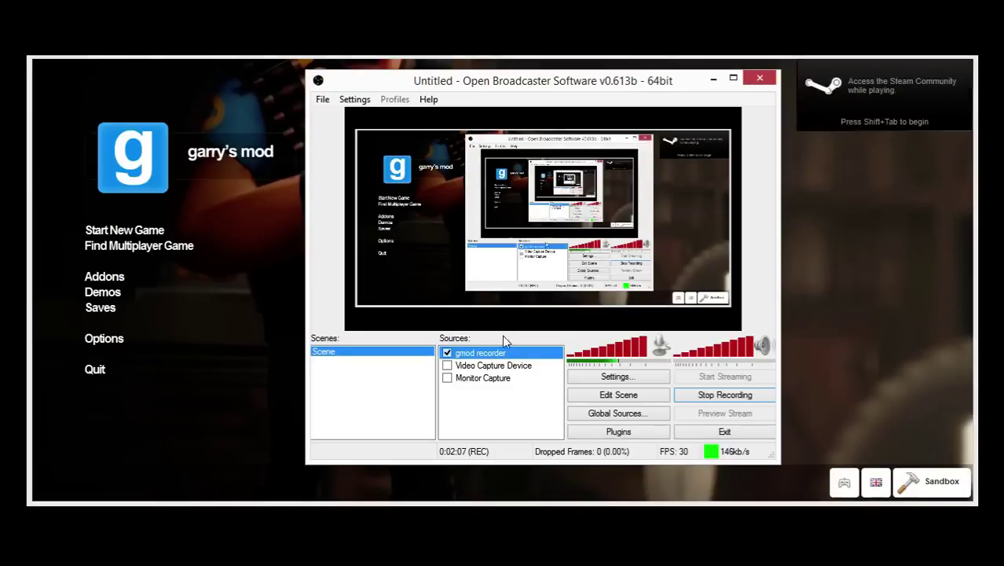
{"action": "right_click", "coordinate": [462, 358]}
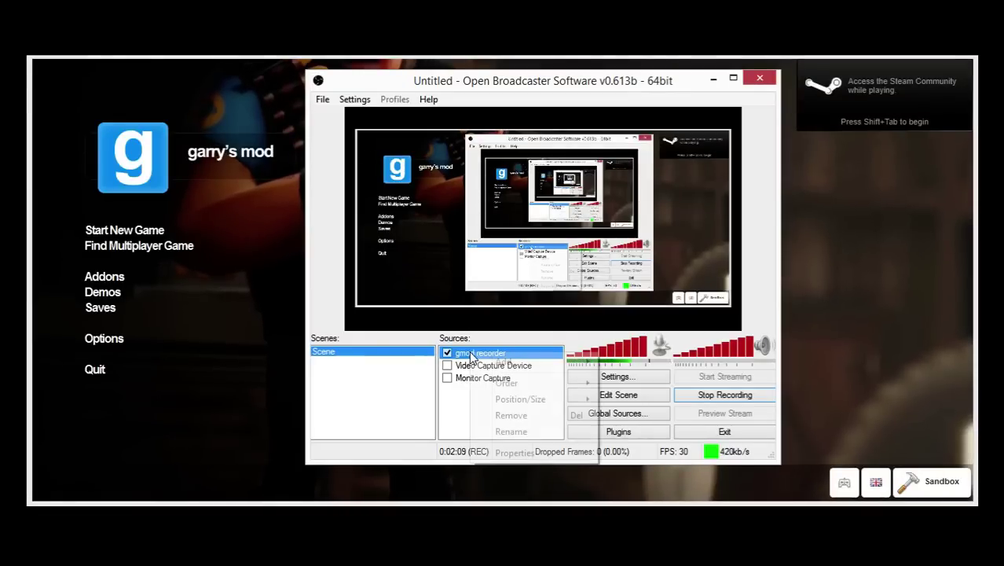
{"action": "left_click", "coordinate": [462, 406]}
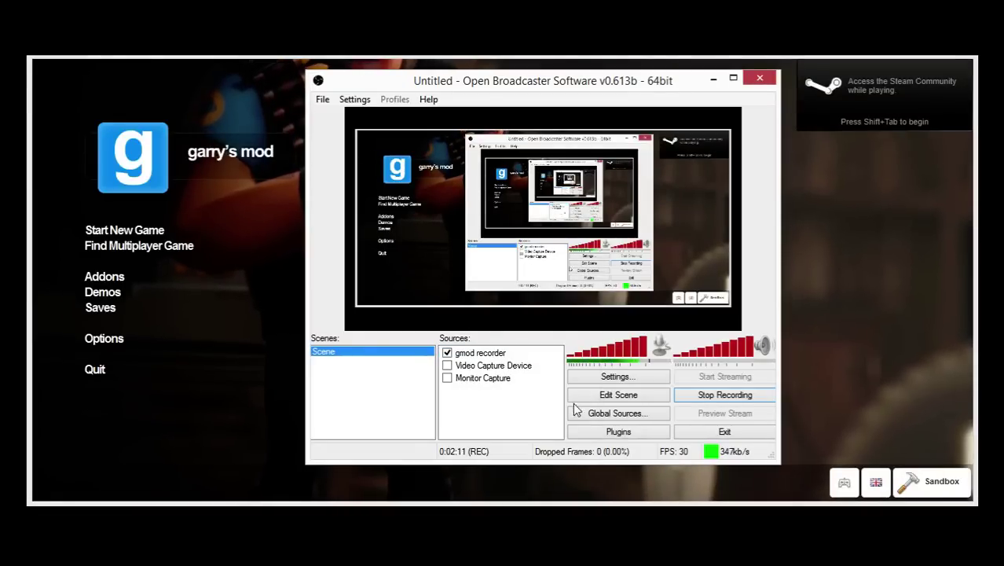
{"action": "right_click", "coordinate": [493, 417]}
{"action": "mouse_move", "coordinate": [528, 425]}
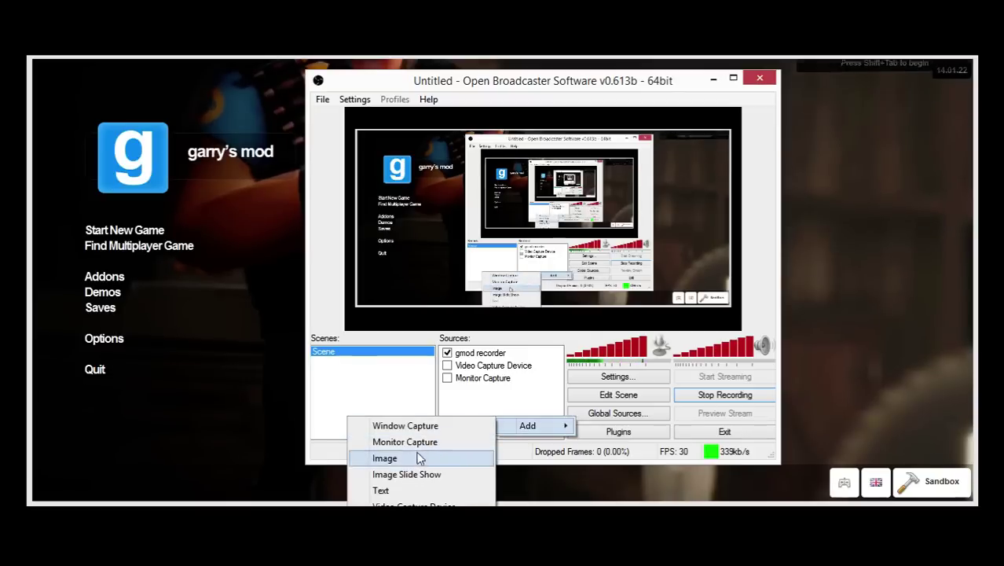
{"action": "left_click", "coordinate": [402, 442]}
{"action": "left_click", "coordinate": [550, 279]}
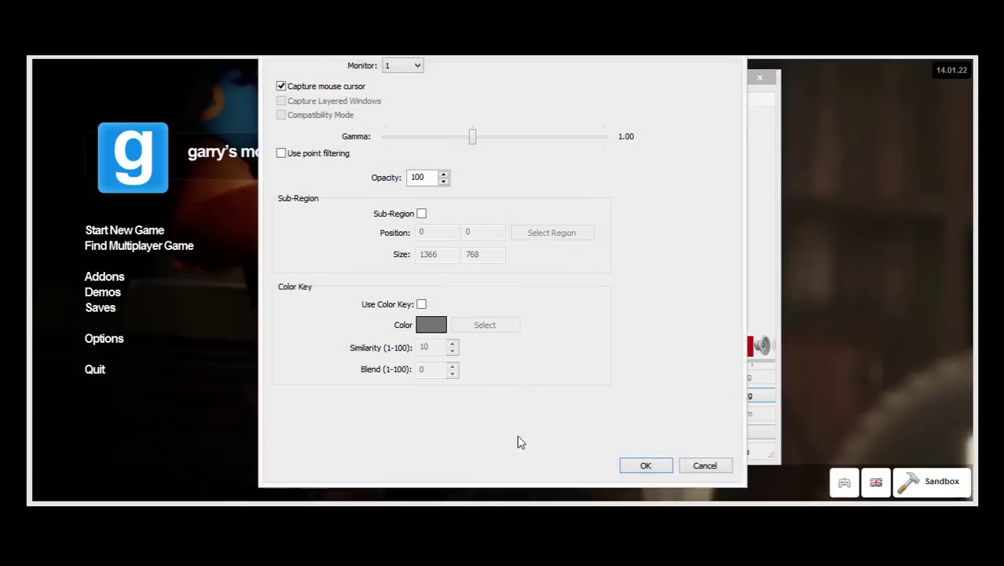
Enable the new capture's sub-region and fit it to the game window: 1294×616 at 35, 87.
{"action": "left_click", "coordinate": [421, 214]}
{"action": "left_click", "coordinate": [560, 236]}
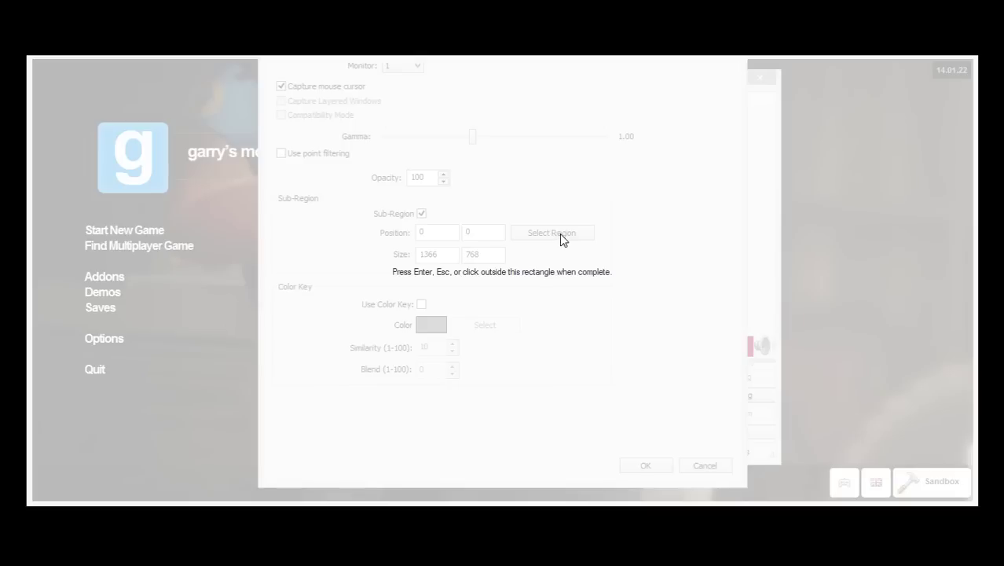
{"action": "mouse_move", "coordinate": [27, 55]}
{"action": "left_mouse_down"}
{"action": "mouse_move", "coordinate": [50, 106]}
{"action": "mouse_move", "coordinate": [29, 57]}
{"action": "left_mouse_up"}
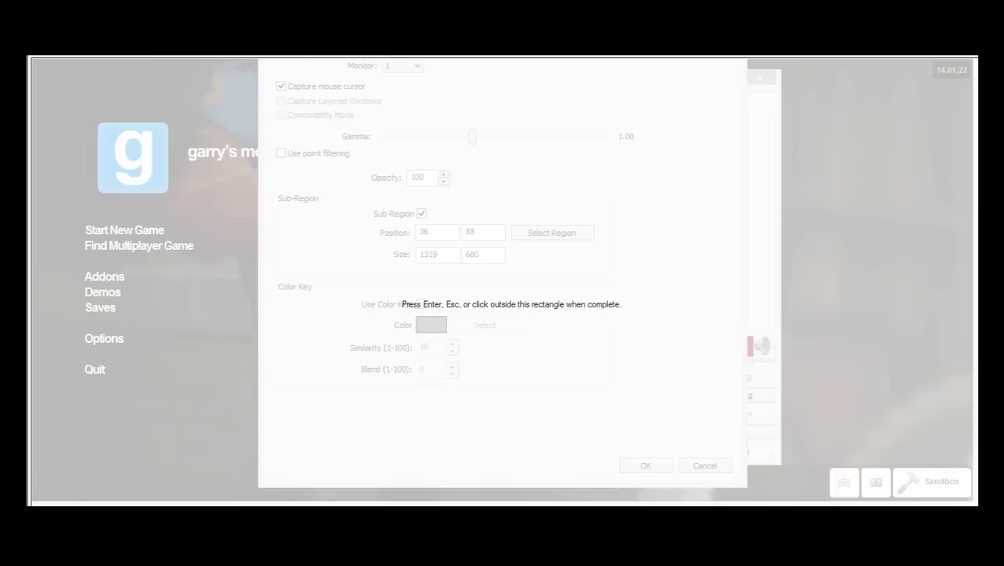
{"action": "left_click_drag", "start_coordinate": [987, 103], "coordinate": [976, 106]}
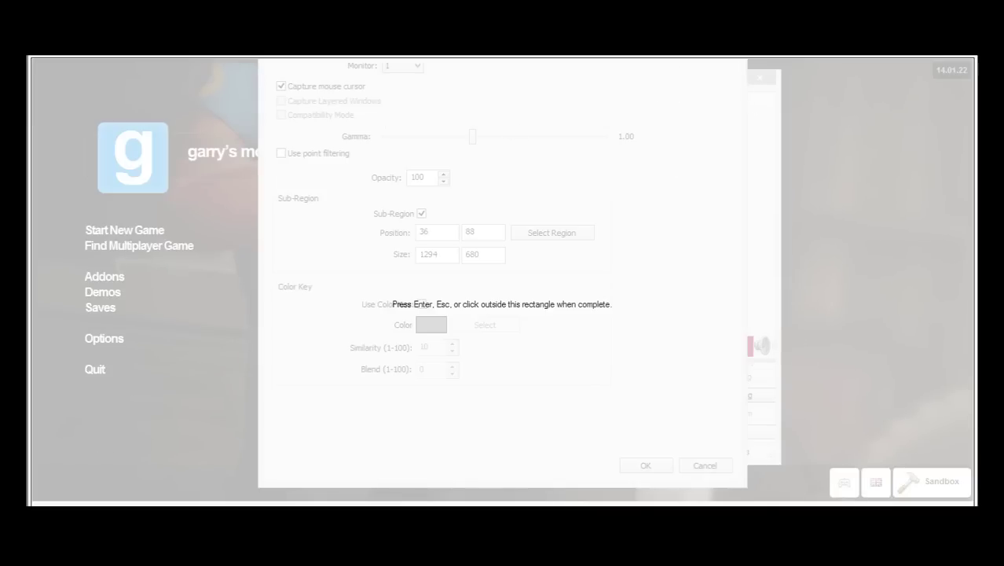
{"action": "left_click_drag", "start_coordinate": [974, 485], "coordinate": [977, 430]}
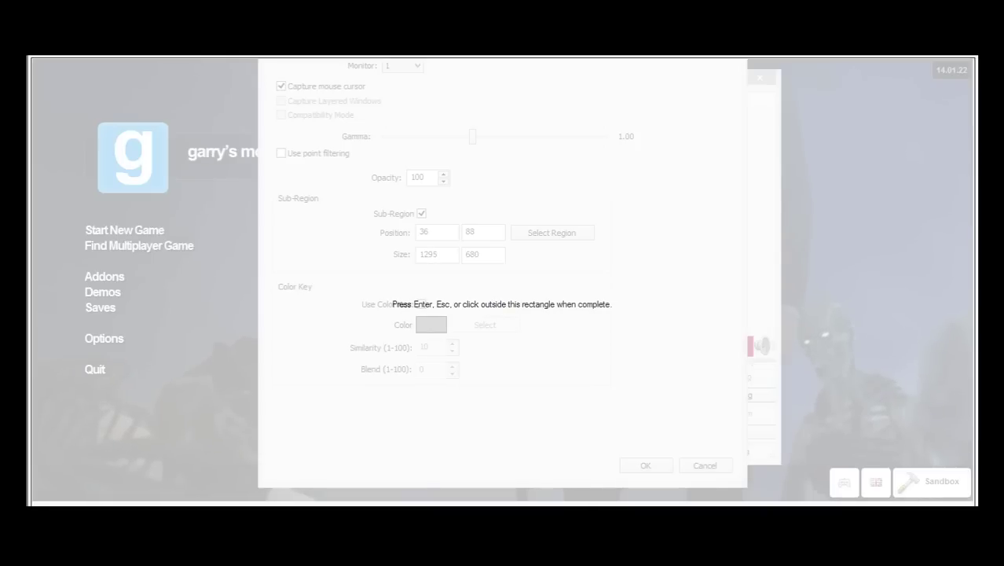
{"action": "mouse_move", "coordinate": [271, 419]}
{"action": "left_mouse_down"}
{"action": "mouse_move", "coordinate": [275, 365]}
{"action": "mouse_move", "coordinate": [269, 376]}
{"action": "left_mouse_up"}
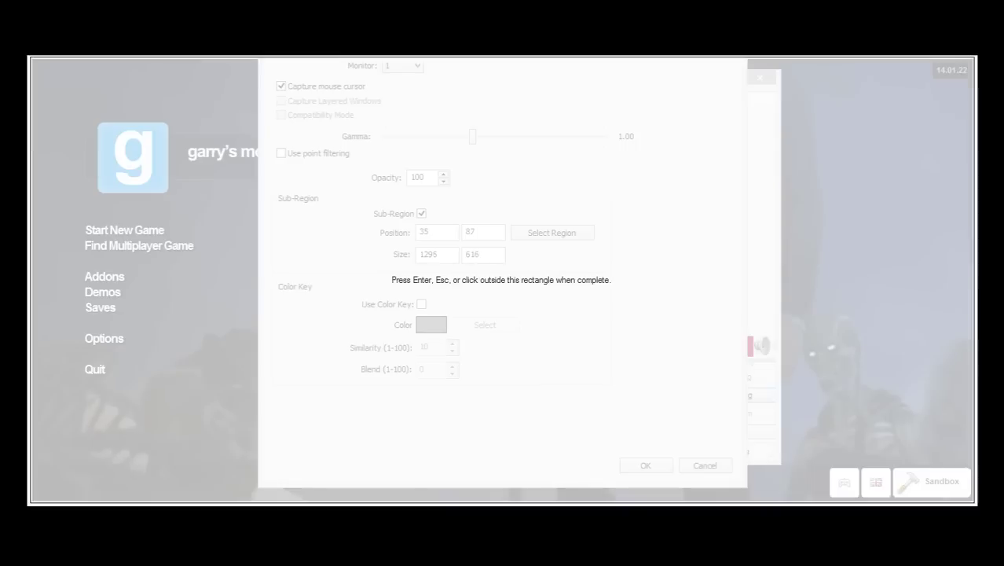
{"action": "left_click_drag", "start_coordinate": [977, 57], "coordinate": [976, 58]}
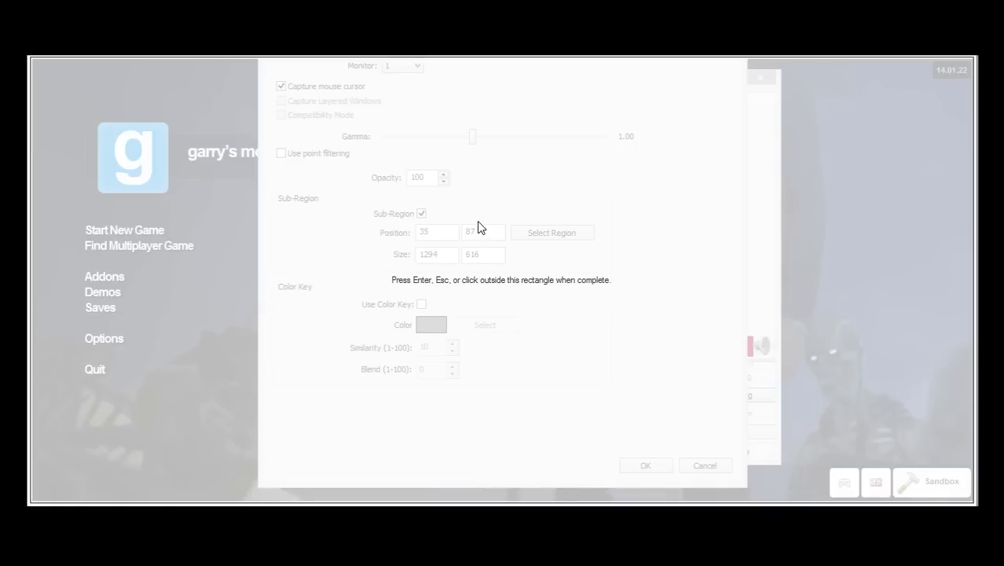
{"action": "key", "text": "Return"}
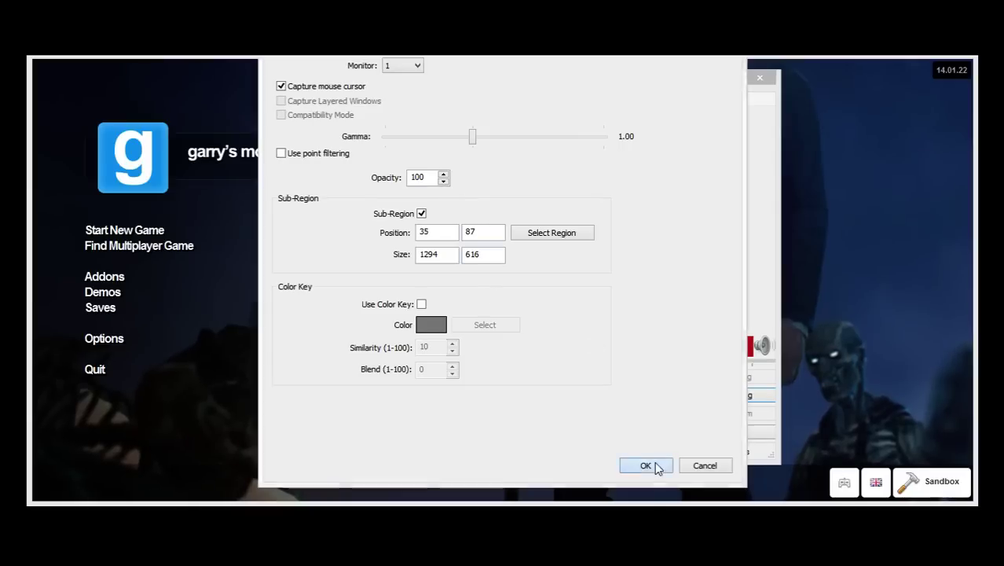
Save the new capture's settings and review the sources in the Sources list.
{"action": "left_click", "coordinate": [650, 464]}
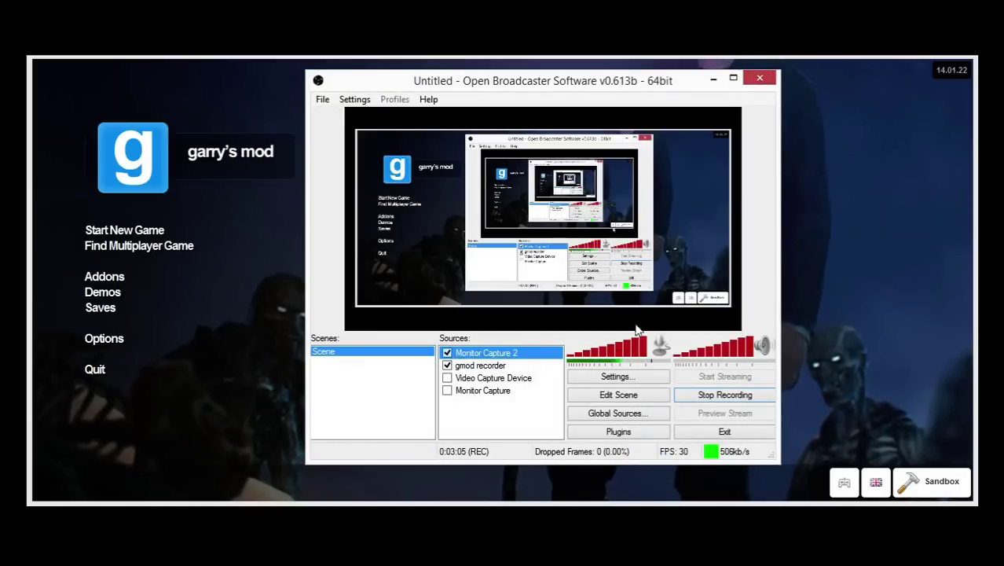
{"action": "left_click", "coordinate": [478, 364]}
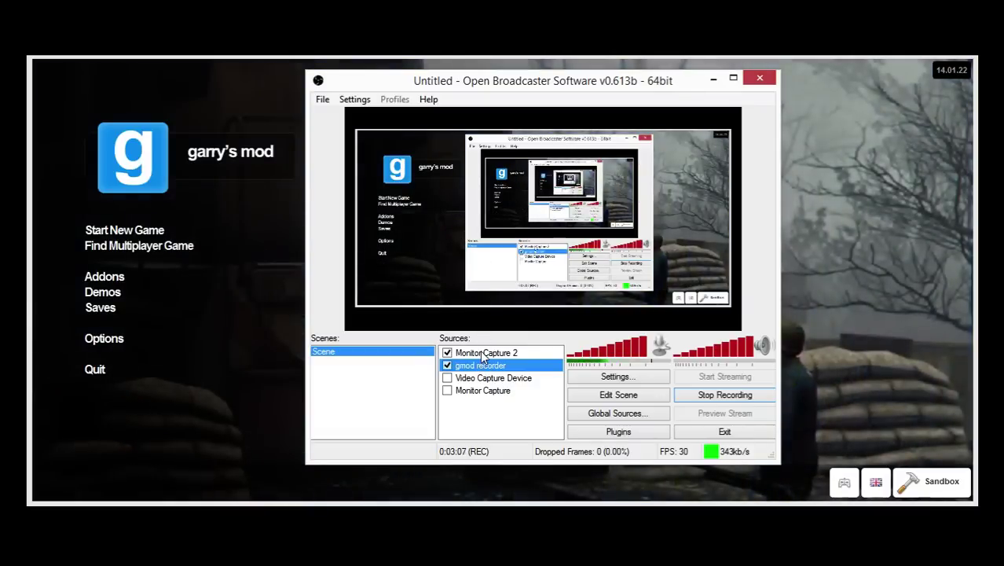
{"action": "left_click", "coordinate": [480, 352]}
{"action": "left_click", "coordinate": [482, 368]}
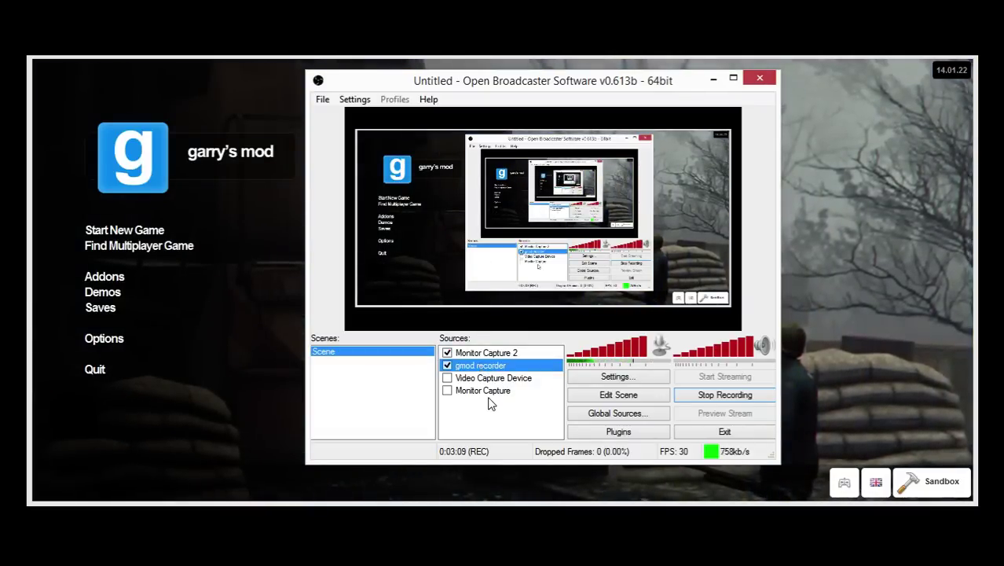
{"action": "left_click", "coordinate": [487, 390]}
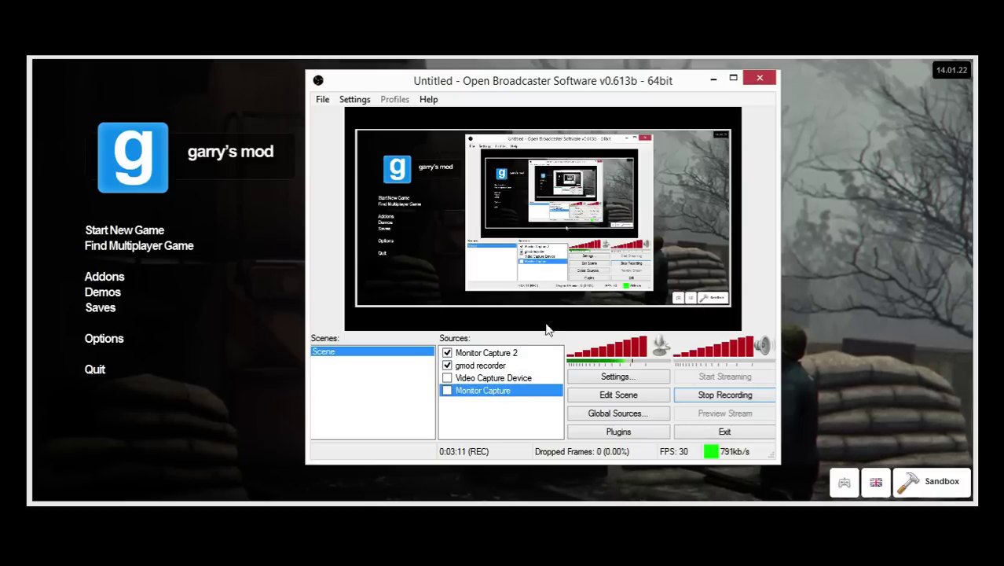
Leave only Monitor Capture 2 enabled, with gmod recorder and Monitor Capture switched off.
{"action": "left_click", "coordinate": [447, 390]}
{"action": "left_click", "coordinate": [447, 365]}
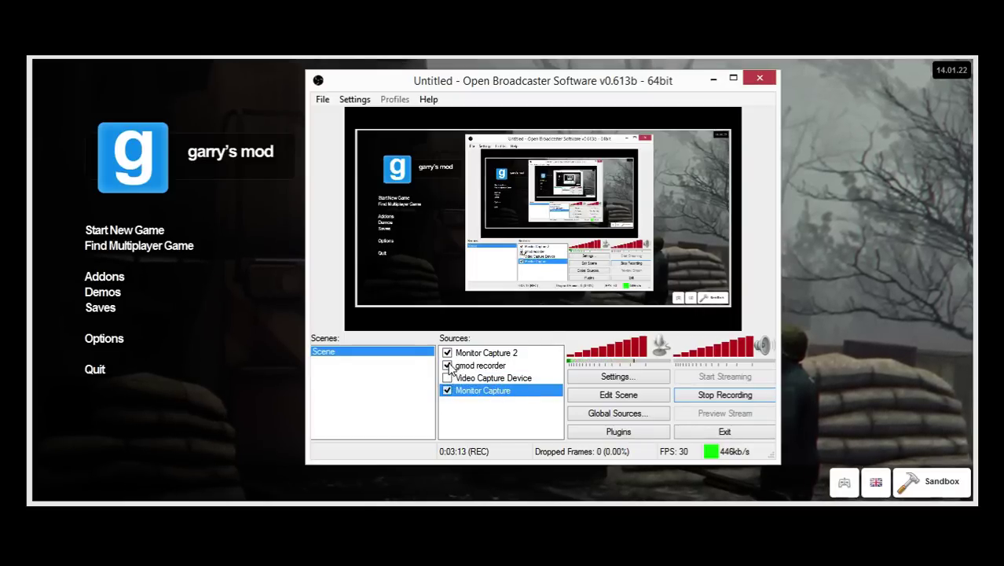
{"action": "left_click", "coordinate": [445, 362]}
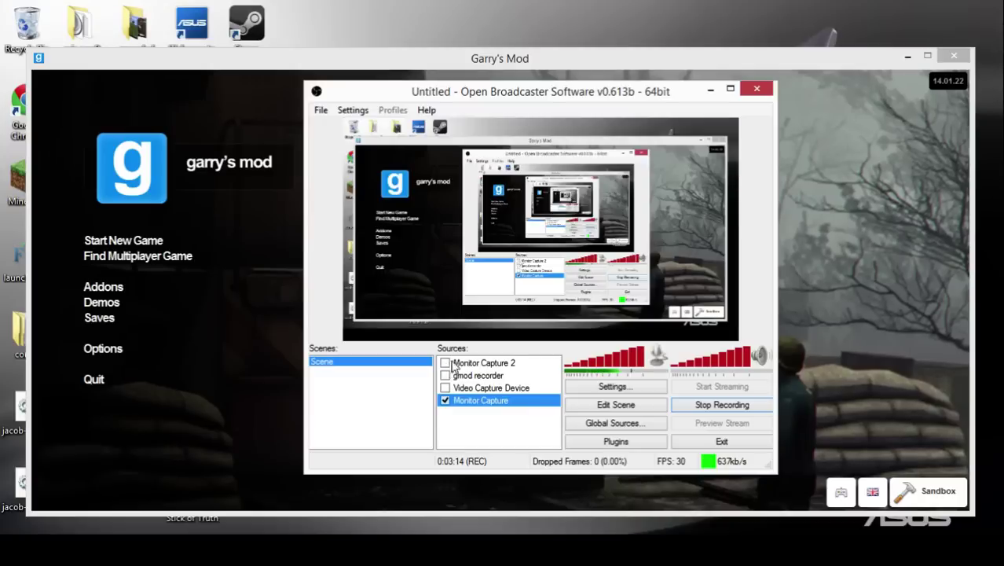
{"action": "left_click", "coordinate": [447, 402]}
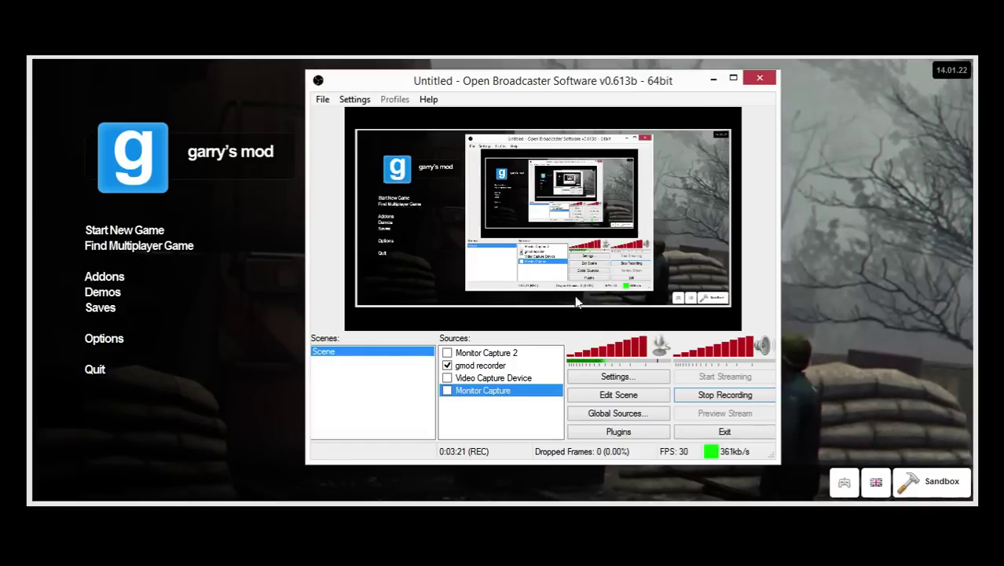
{"action": "left_click", "coordinate": [447, 353]}
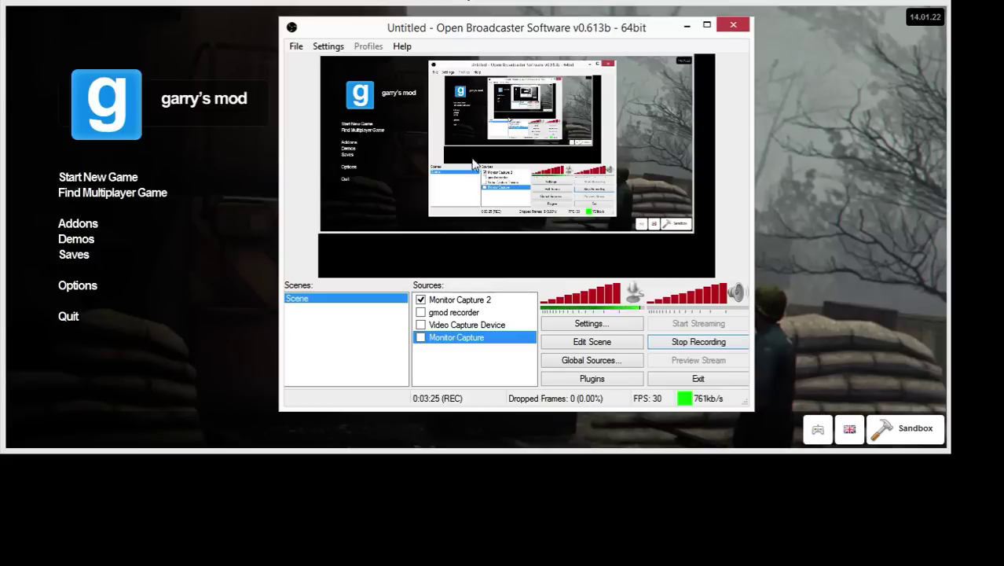
Center Monitor Capture 2 in the scene preview with Position/Size > Center.
{"action": "left_click", "coordinate": [594, 344]}
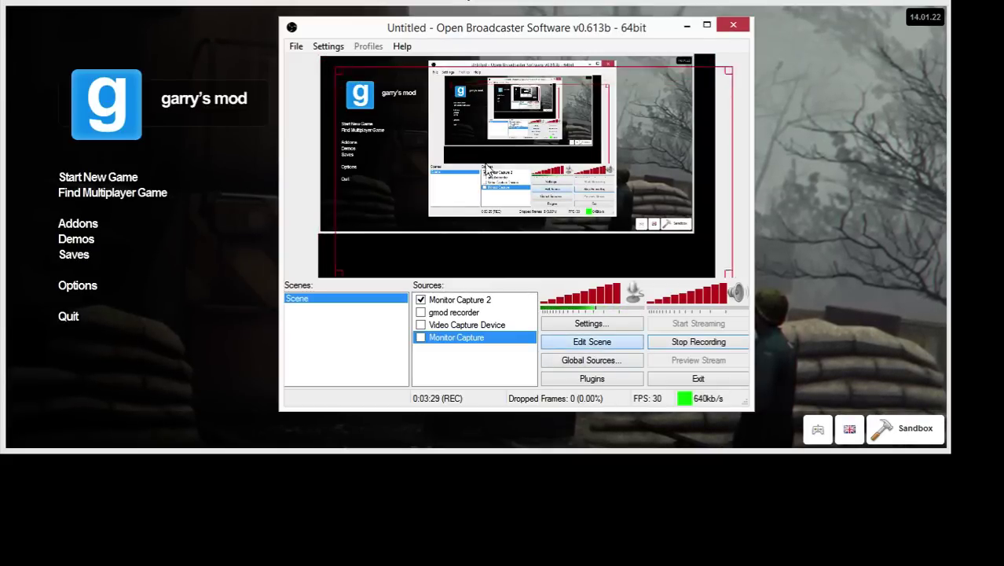
{"action": "left_click", "coordinate": [582, 346]}
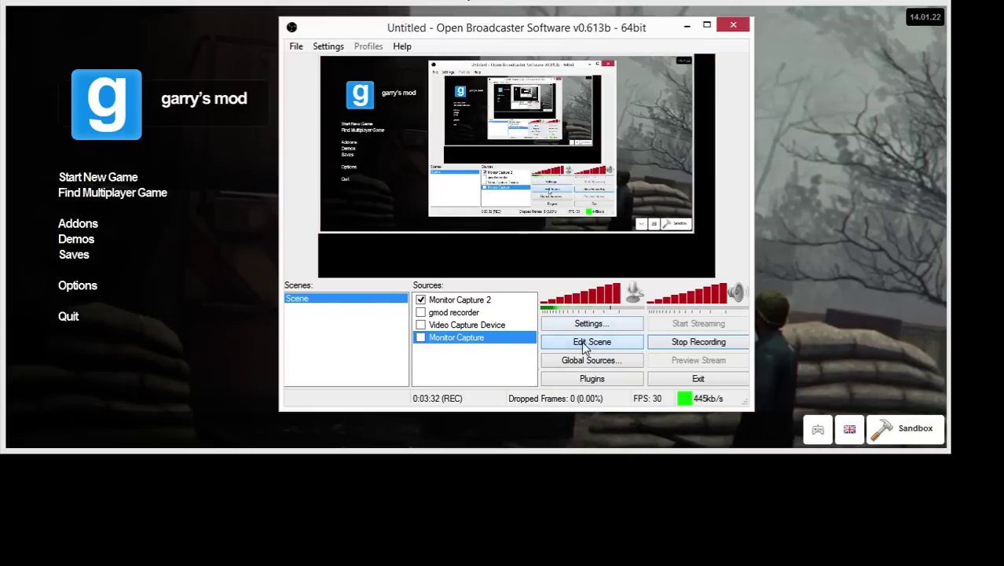
{"action": "right_click", "coordinate": [476, 302]}
{"action": "mouse_move", "coordinate": [514, 348]}
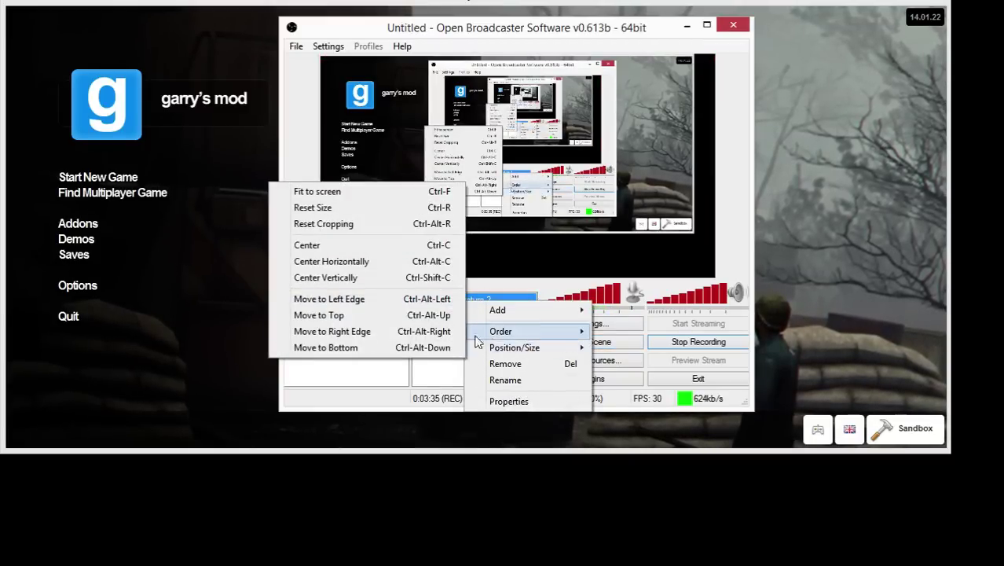
{"action": "left_click", "coordinate": [324, 245]}
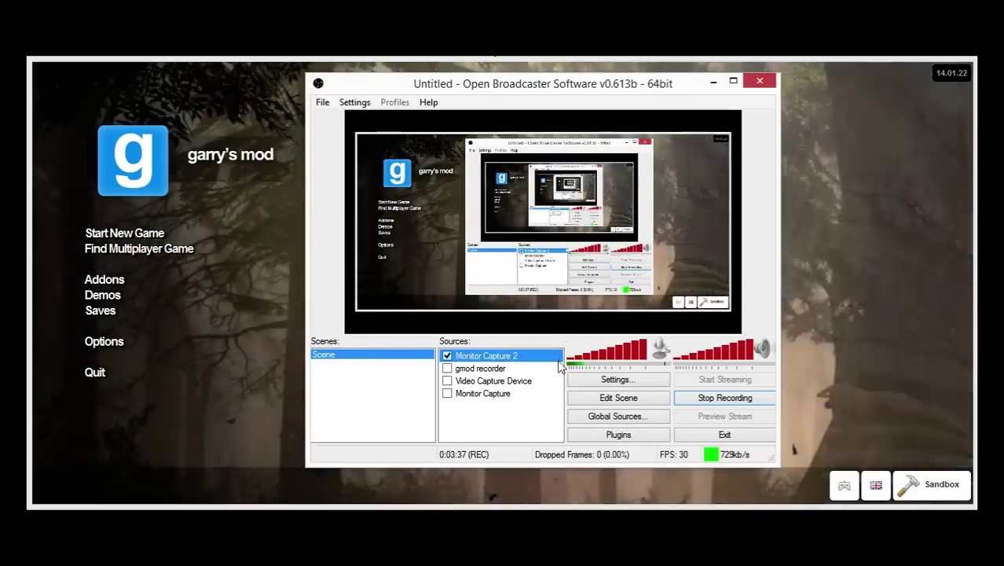
{"action": "right_click", "coordinate": [501, 359]}
{"action": "mouse_move", "coordinate": [551, 405]}
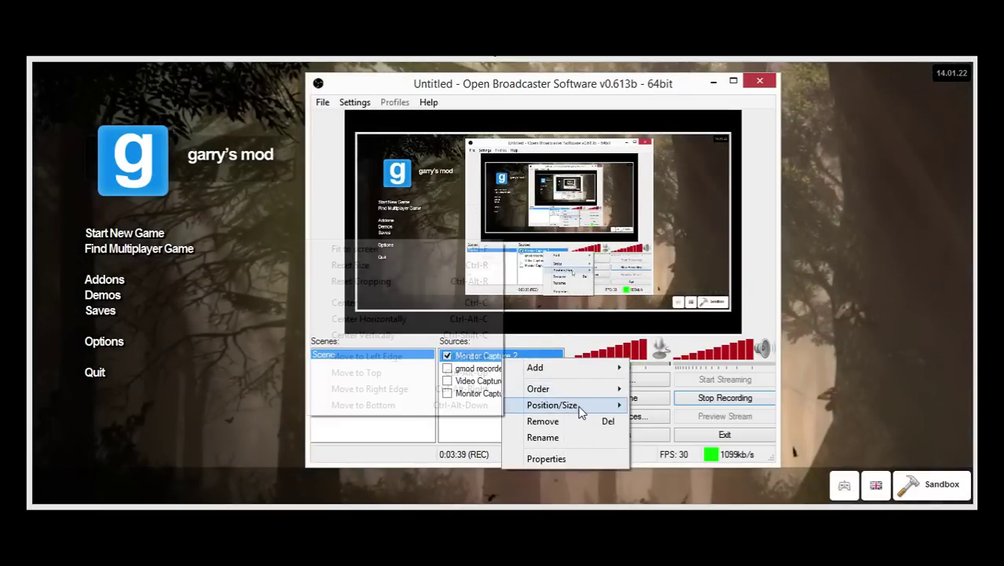
{"action": "left_click", "coordinate": [472, 309]}
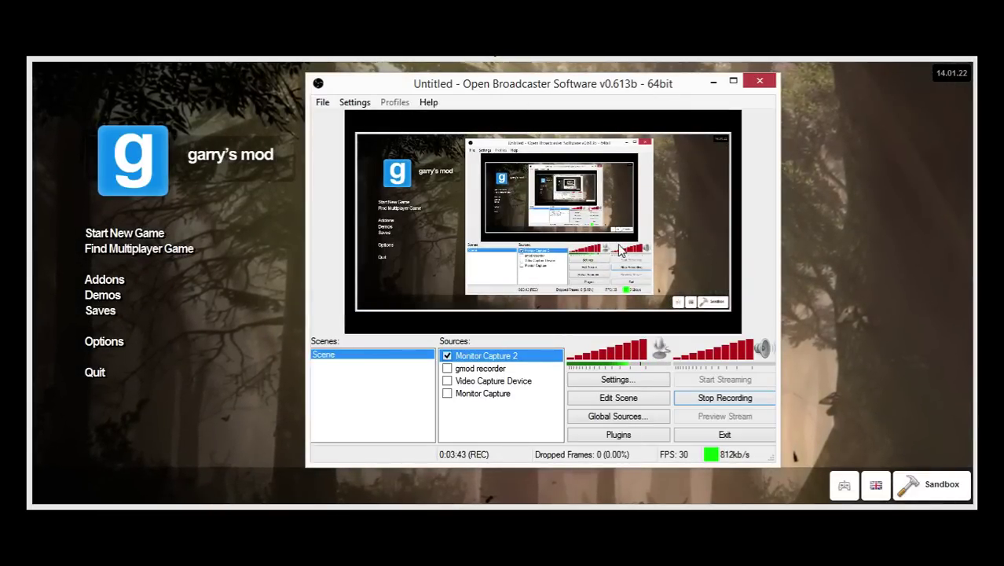